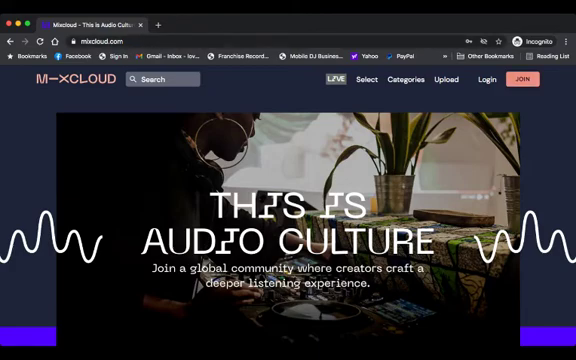
{"action": "left_click", "coordinate": [521, 79]}
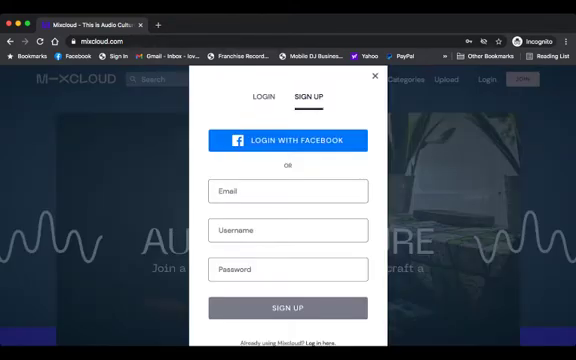